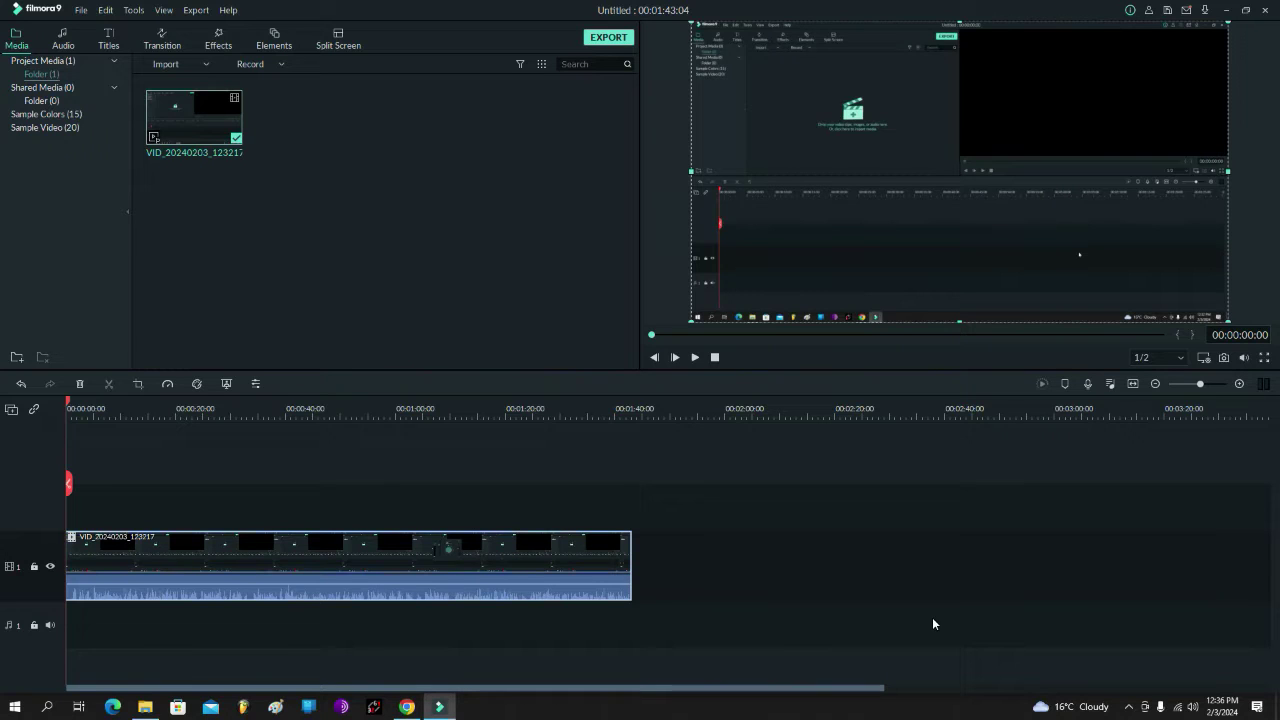
Preview the project and open the video clip's settings to look at it
left_click(703, 549)
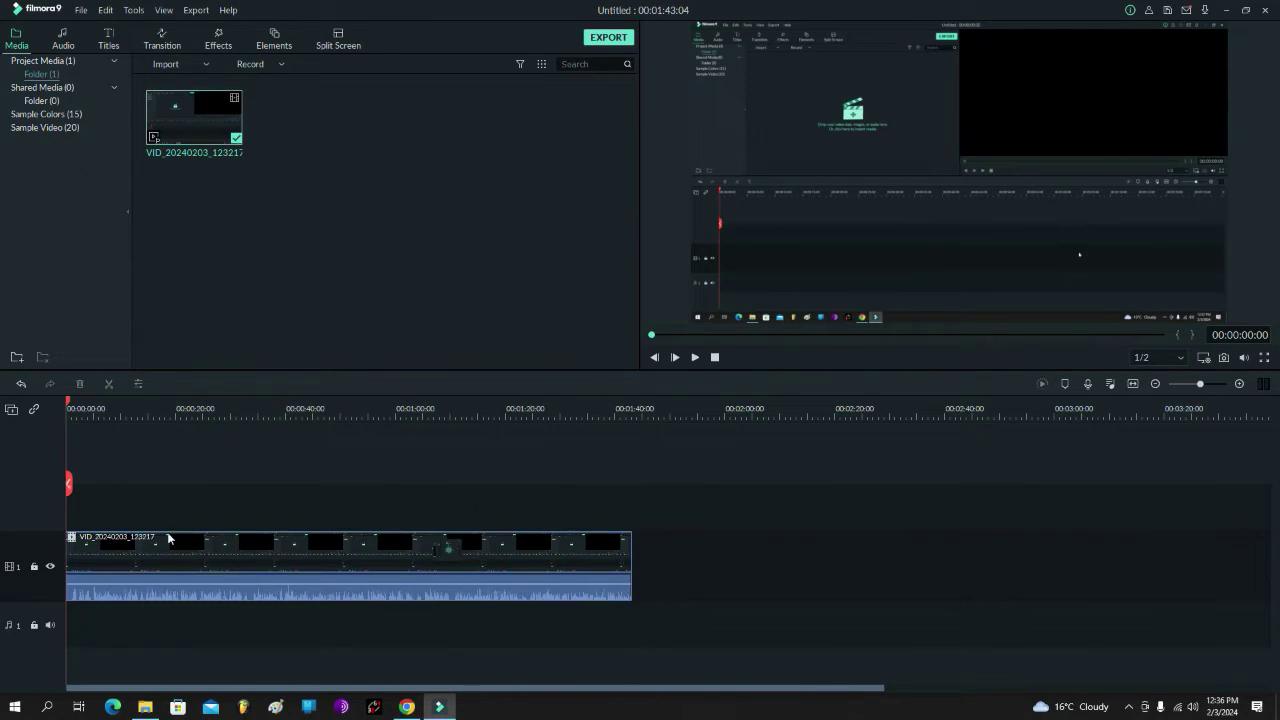
key("space")
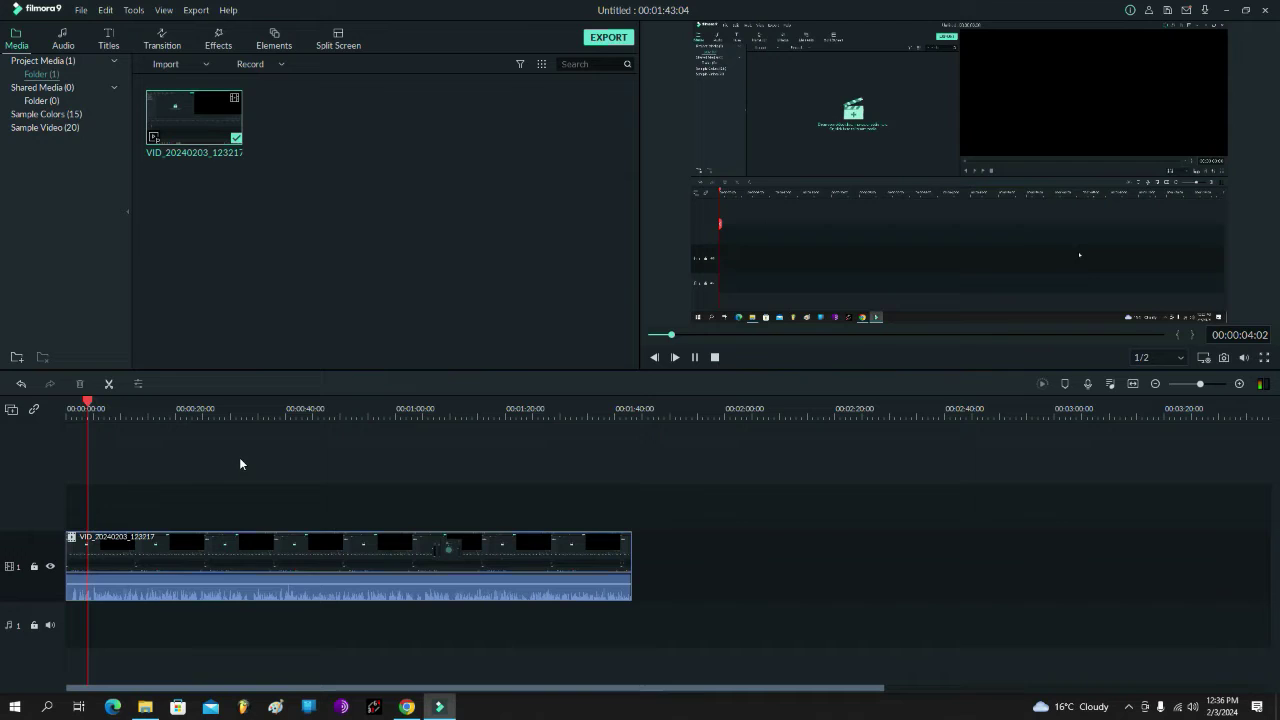
key("space")
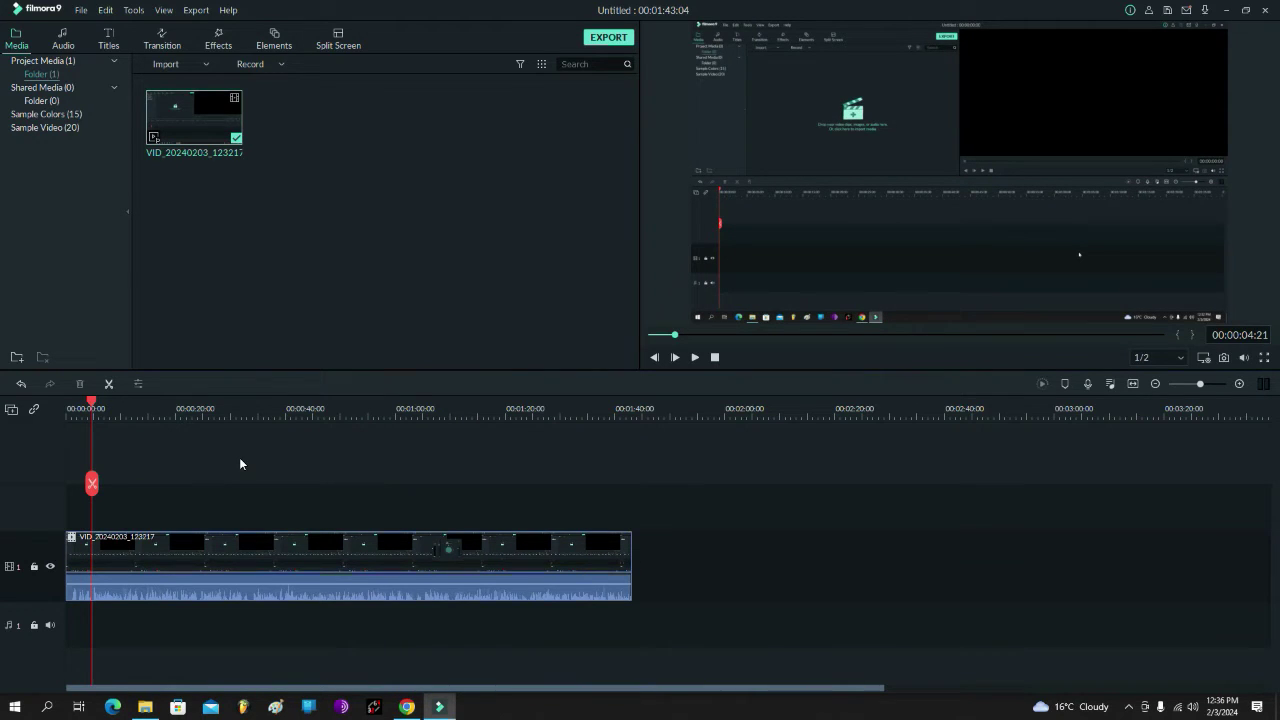
double_click(242, 547)
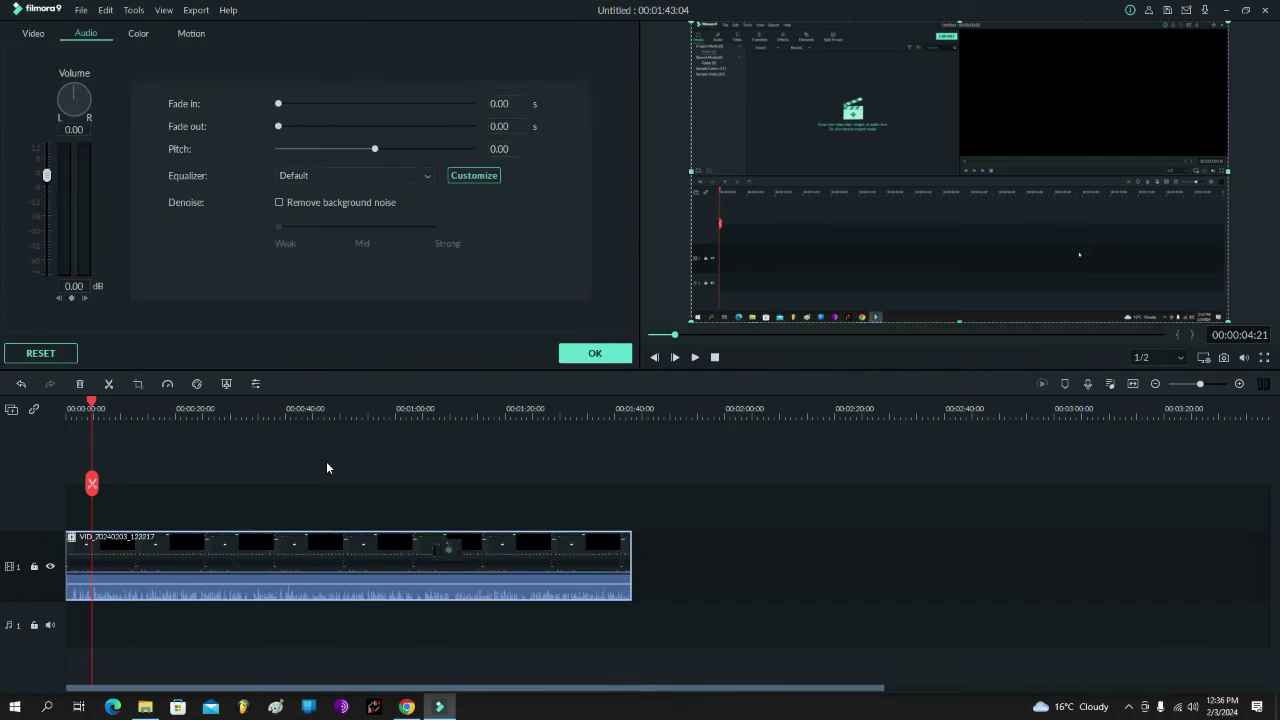
right_click(340, 551)
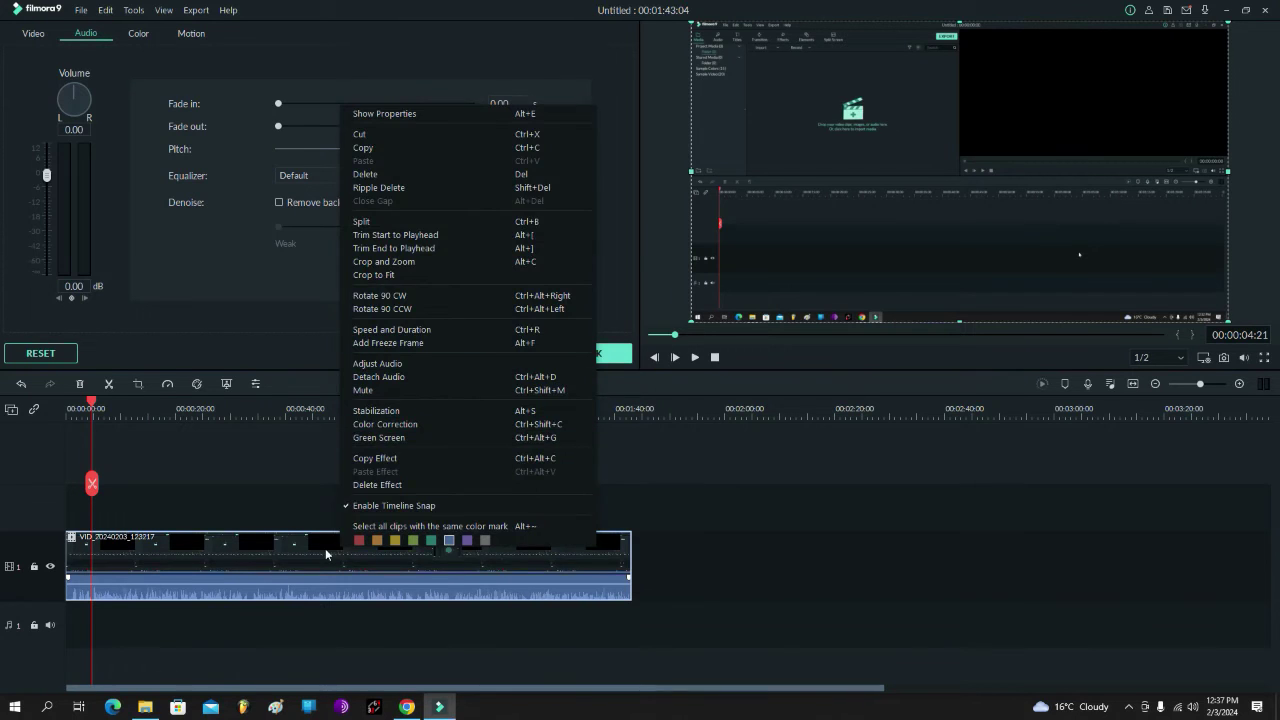
left_click(325, 550)
Move the playhead to about 00:51 and detach the audio from the video clip
left_click(673, 405)
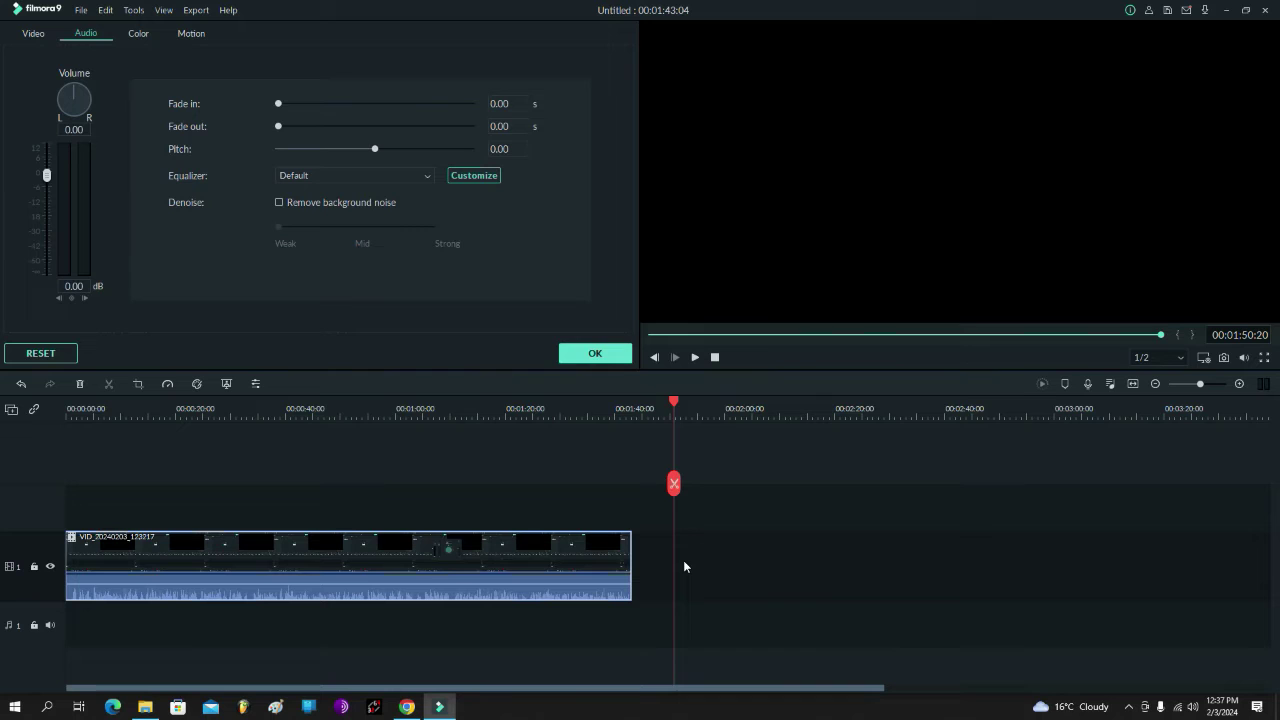
left_click(539, 405)
left_click(347, 405)
right_click(330, 551)
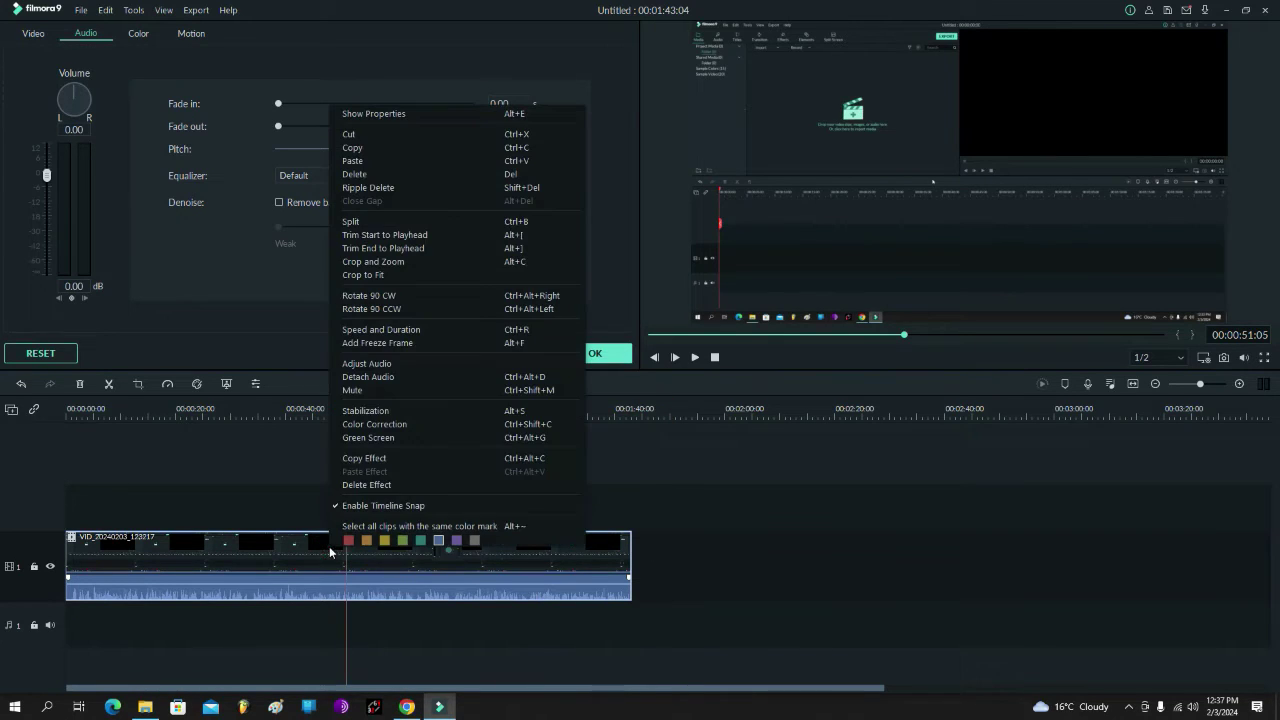
left_click(370, 375)
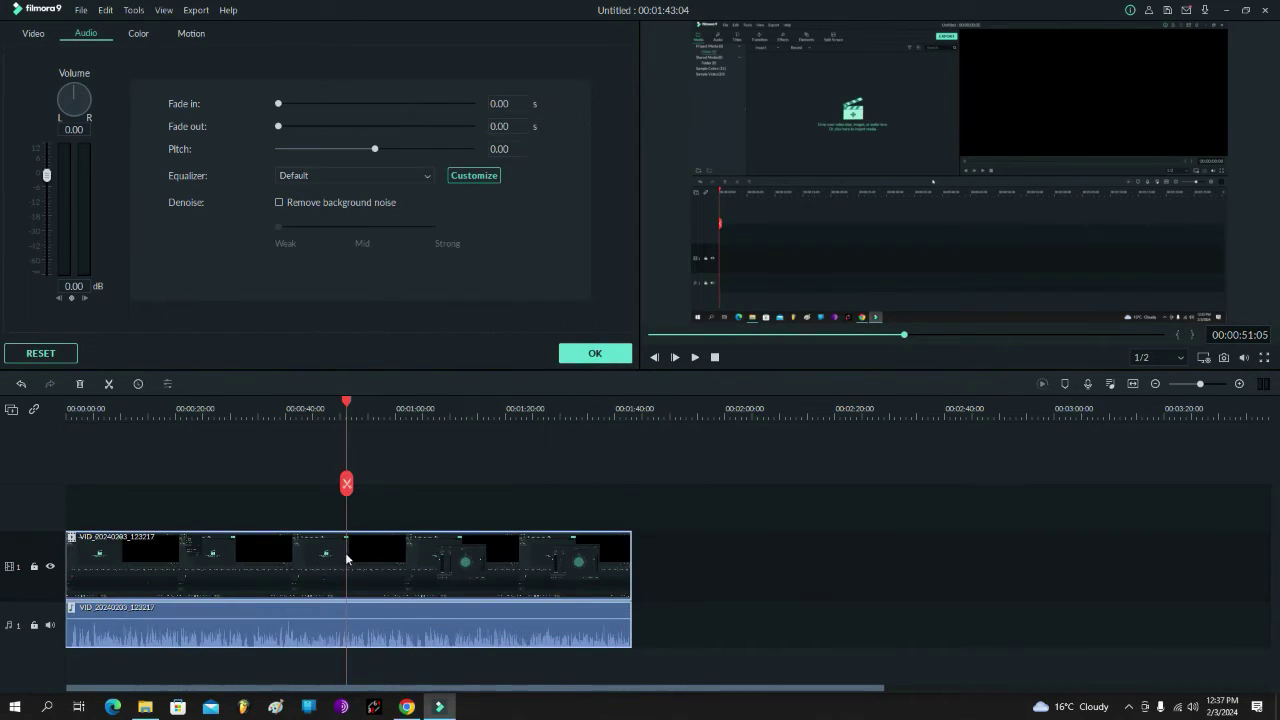
Select the detached audio clip on the first audio track and copy it
left_click(325, 638)
right_click(325, 638)
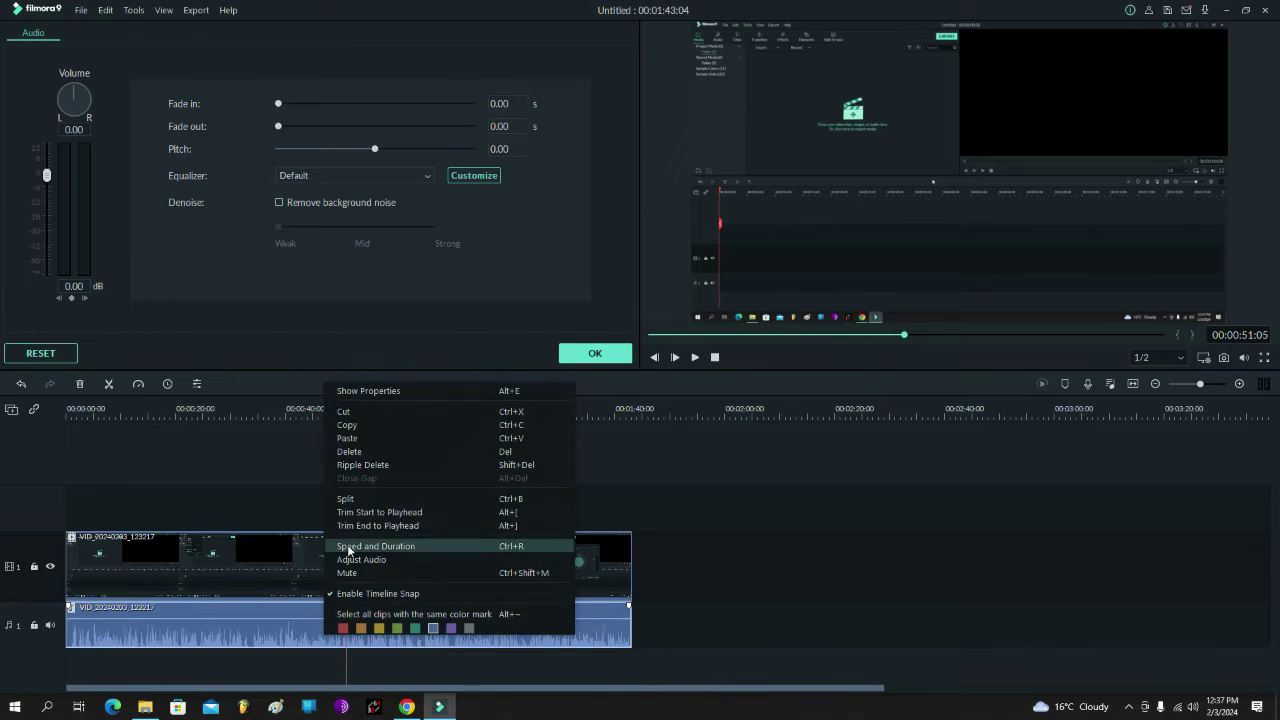
left_click(352, 425)
Paste the copied audio and move it onto Audio 2, aligned under the original clip
left_click(743, 591)
left_click(697, 410)
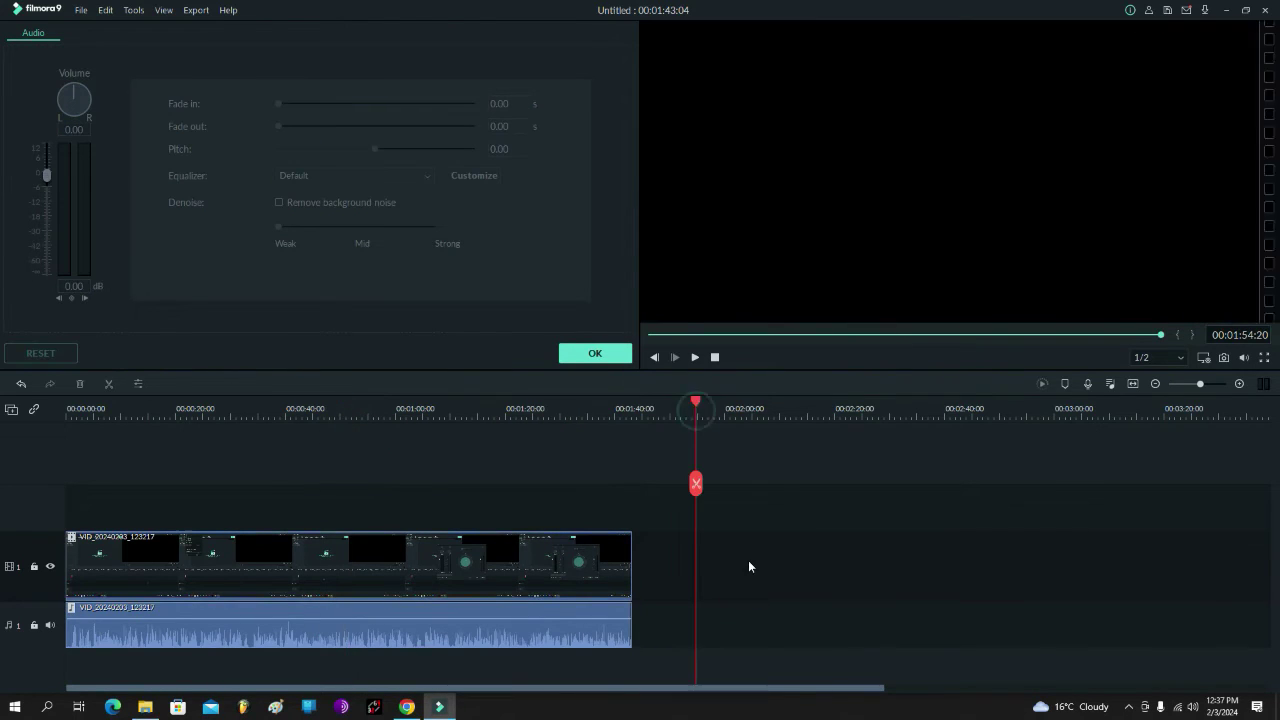
key("ctrl+v")
mouse_move(751, 626)
left_mouse_down()
mouse_move(751, 674)
mouse_move(95, 684)
left_mouse_up()
left_click(645, 565)
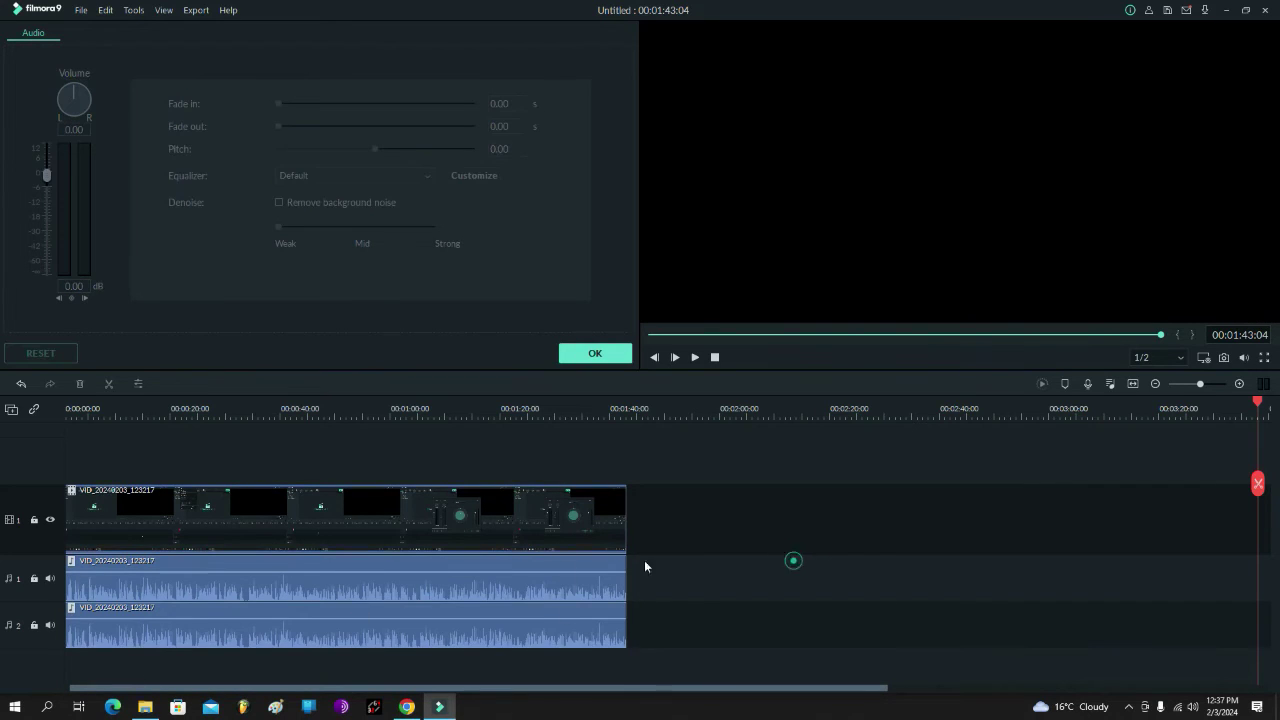
double_click(459, 588)
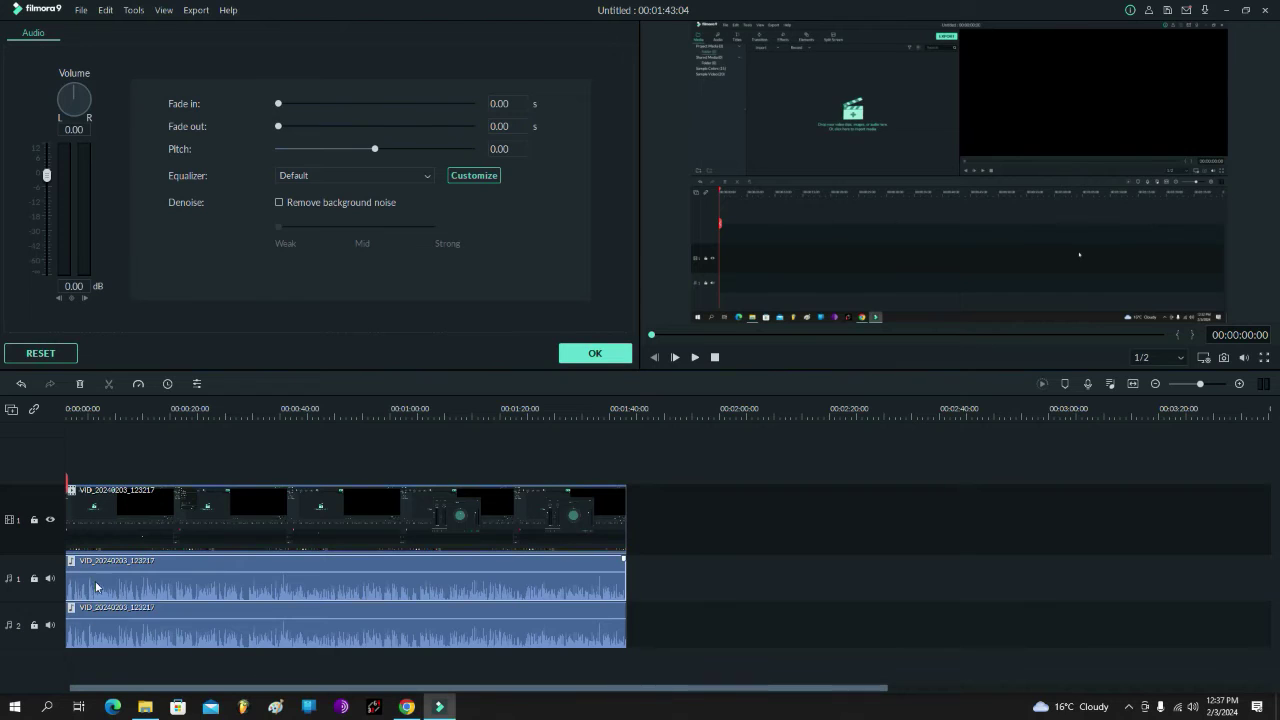
Set the Volume L/R balance to -100 on one audio copy and 100 on the other, previewing playback
left_click(119, 638)
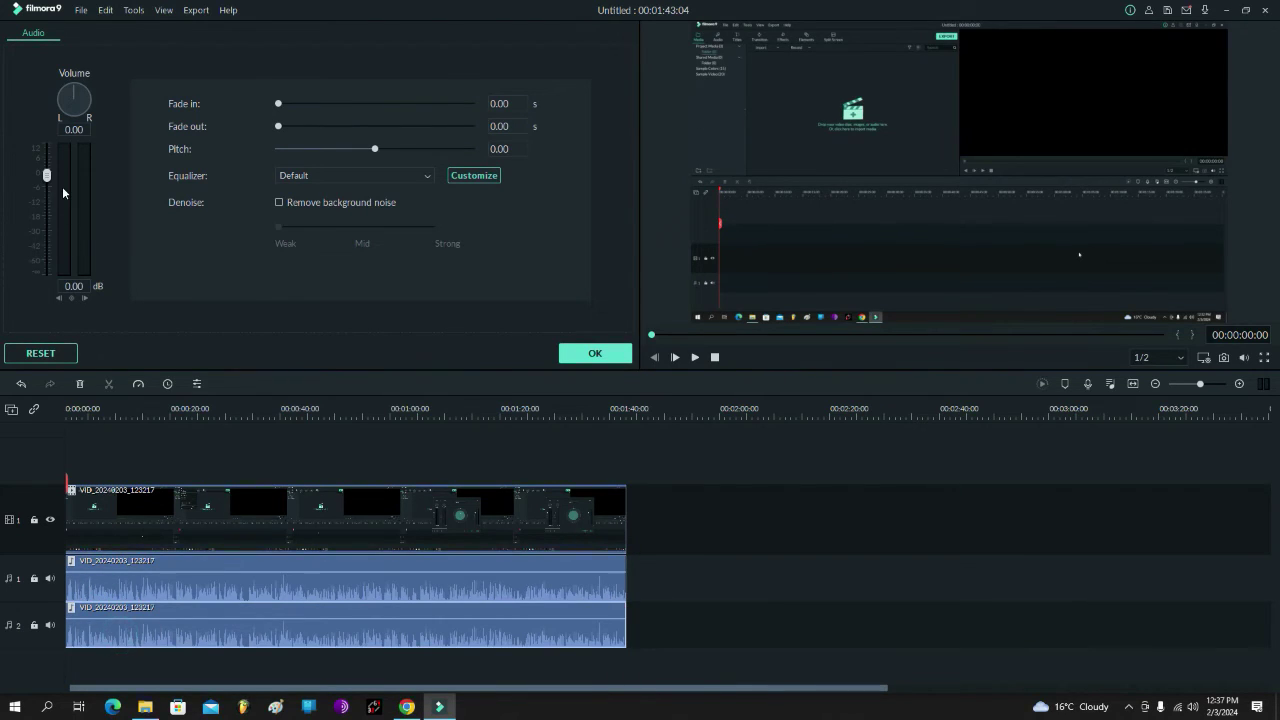
left_click_drag(80, 88, 94, 105)
key("space")
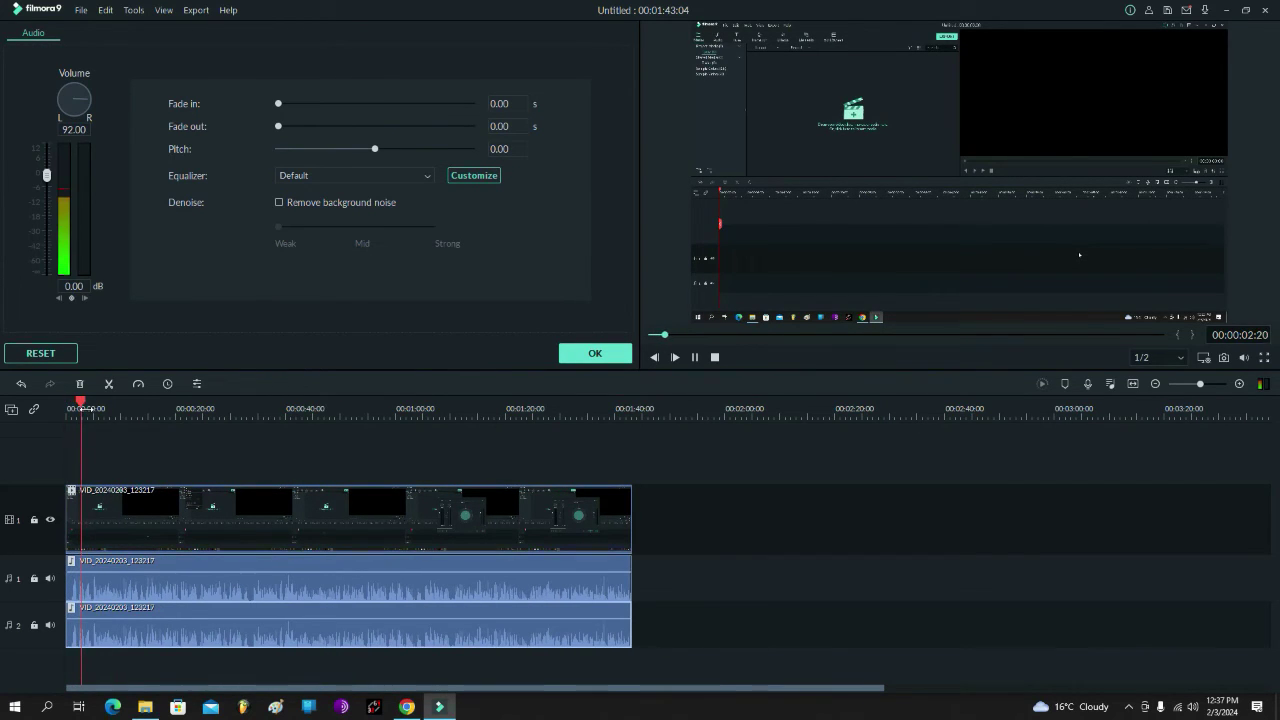
key("space")
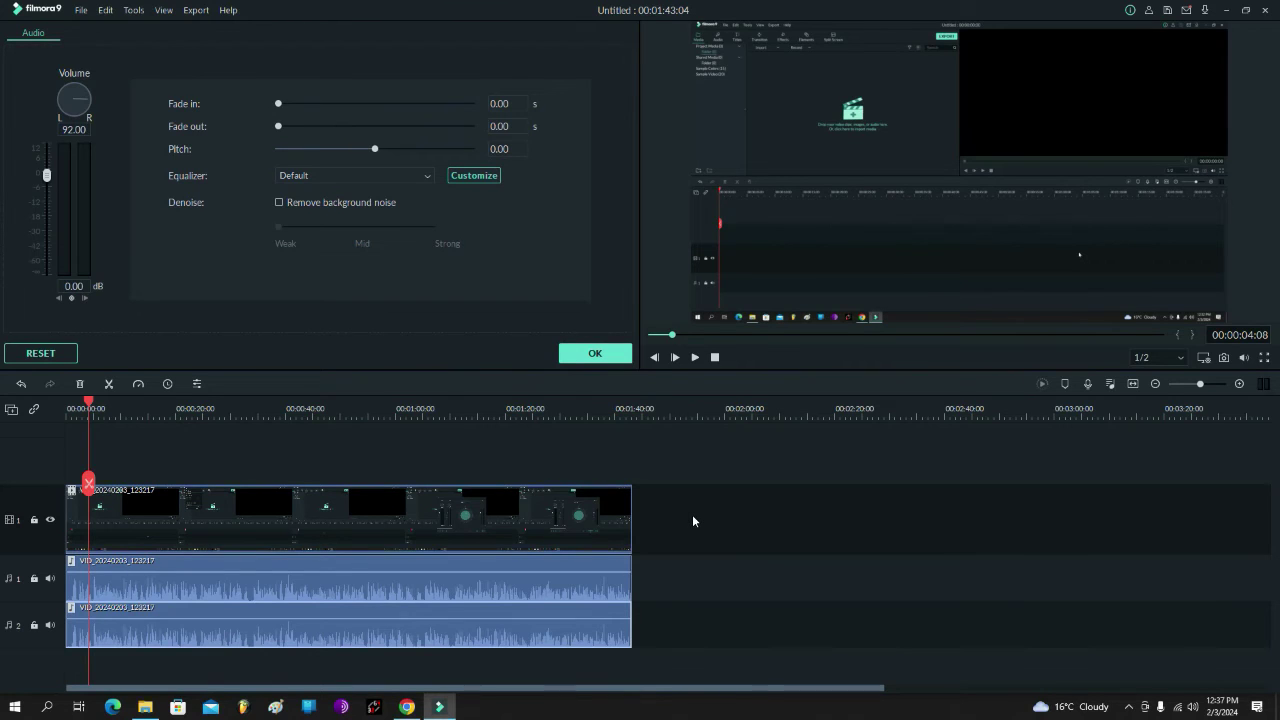
key("space")
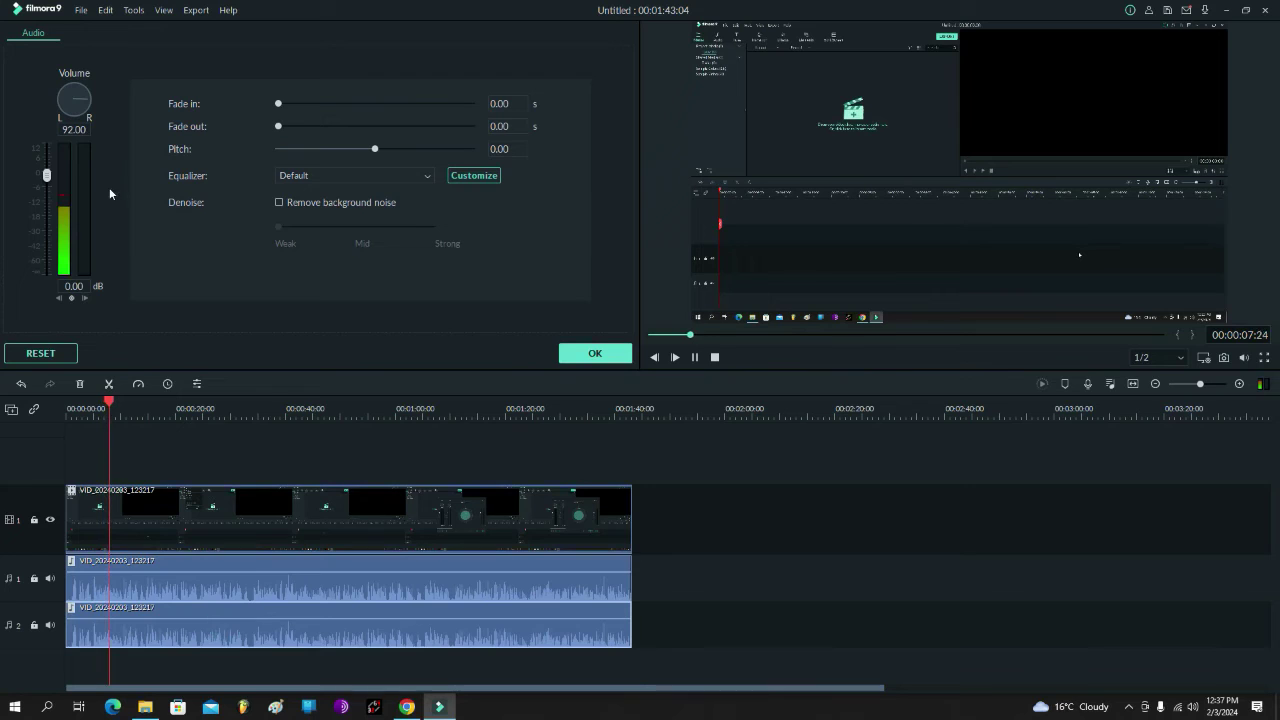
mouse_move(95, 104)
left_mouse_down()
mouse_move(63, 104)
mouse_move(114, 117)
mouse_move(52, 95)
left_mouse_up()
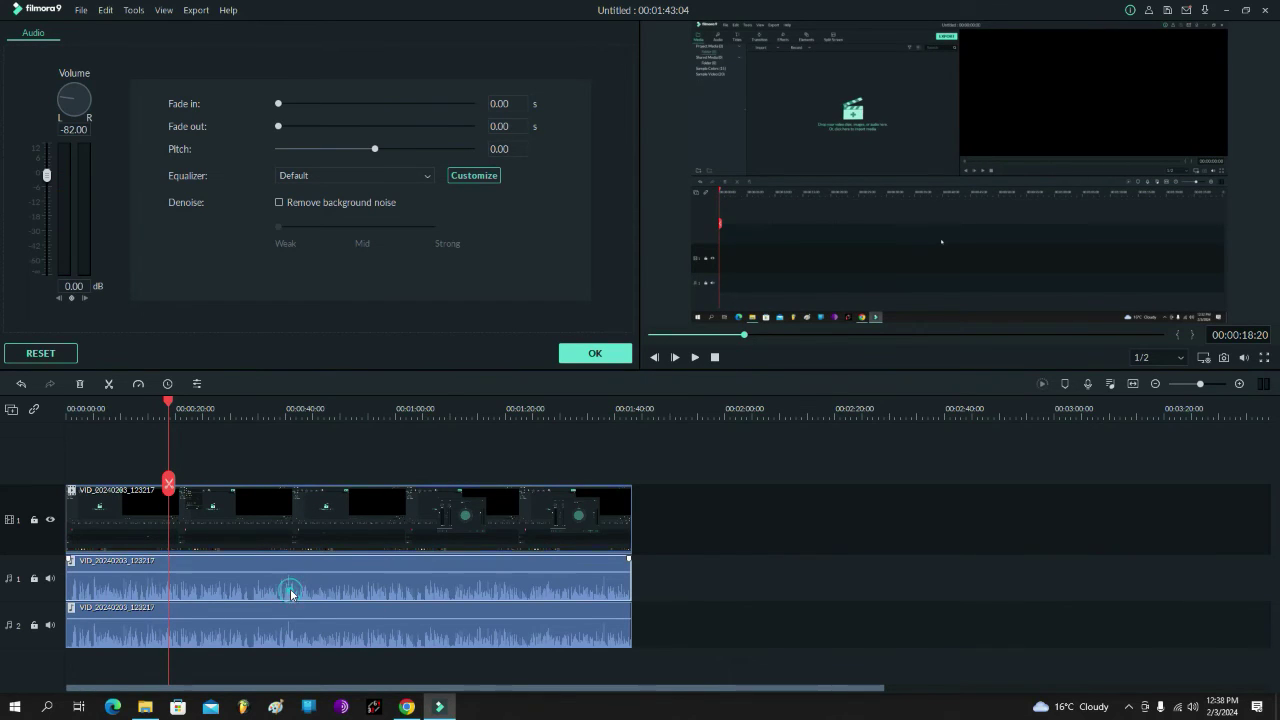
left_click_drag(64, 104, 66, 90)
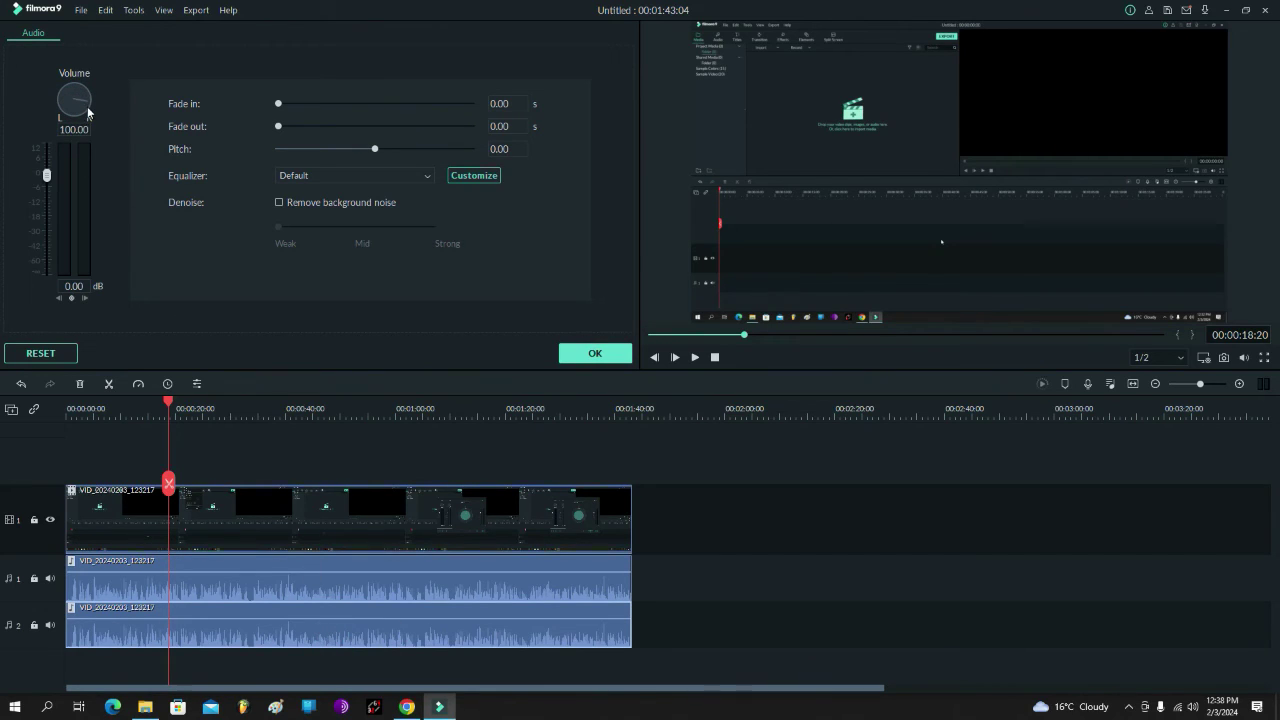
Close the audio clip settings panel and clear the timeline selection
left_click(735, 610)
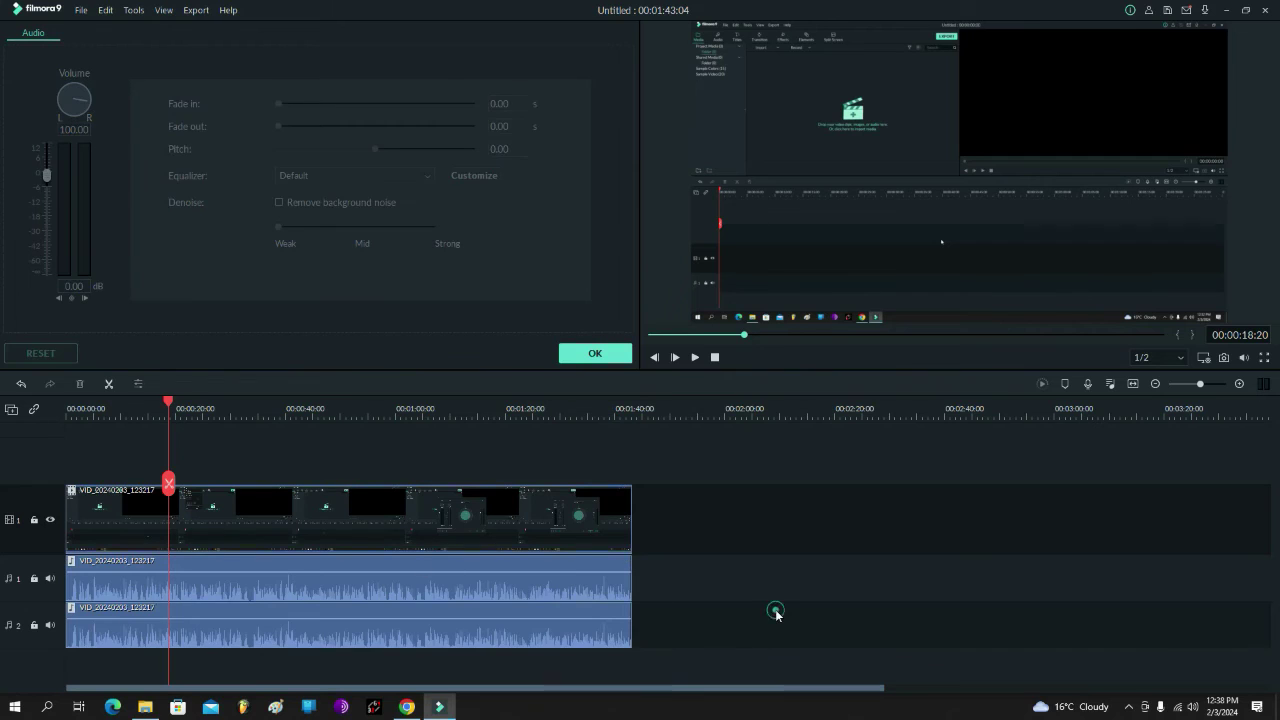
left_click_drag(697, 500, 332, 645)
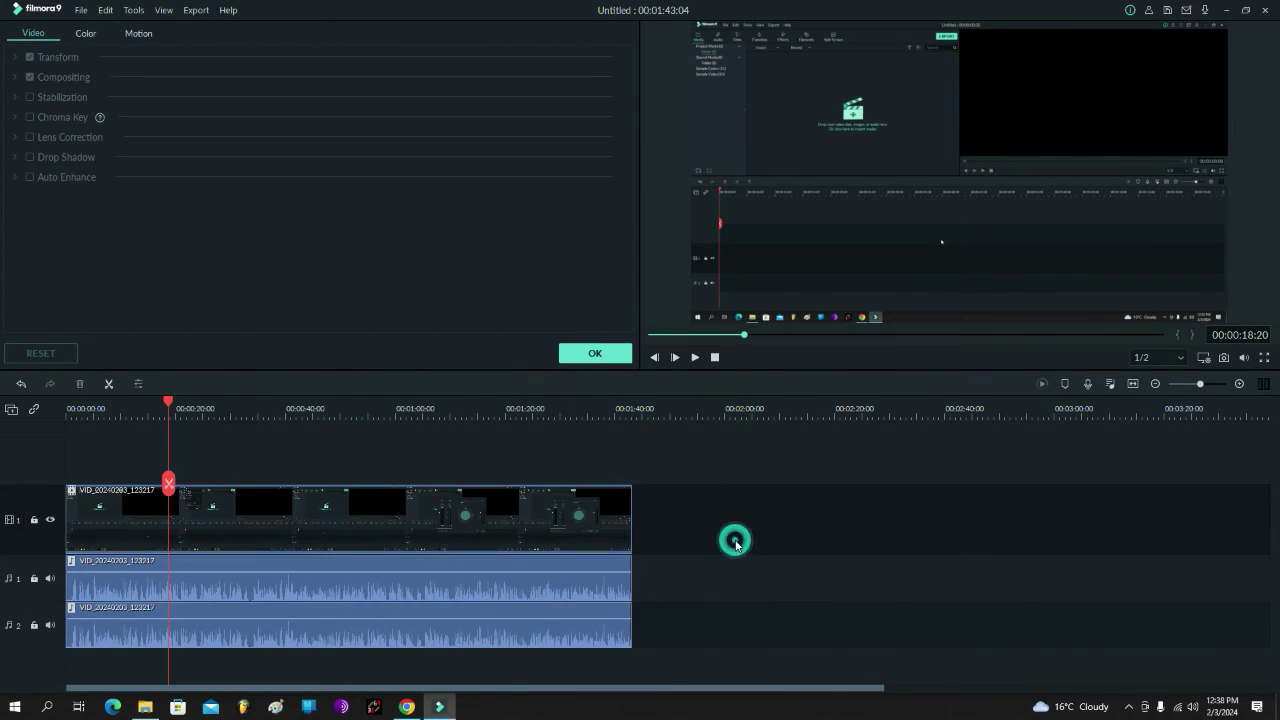
left_click(809, 545)
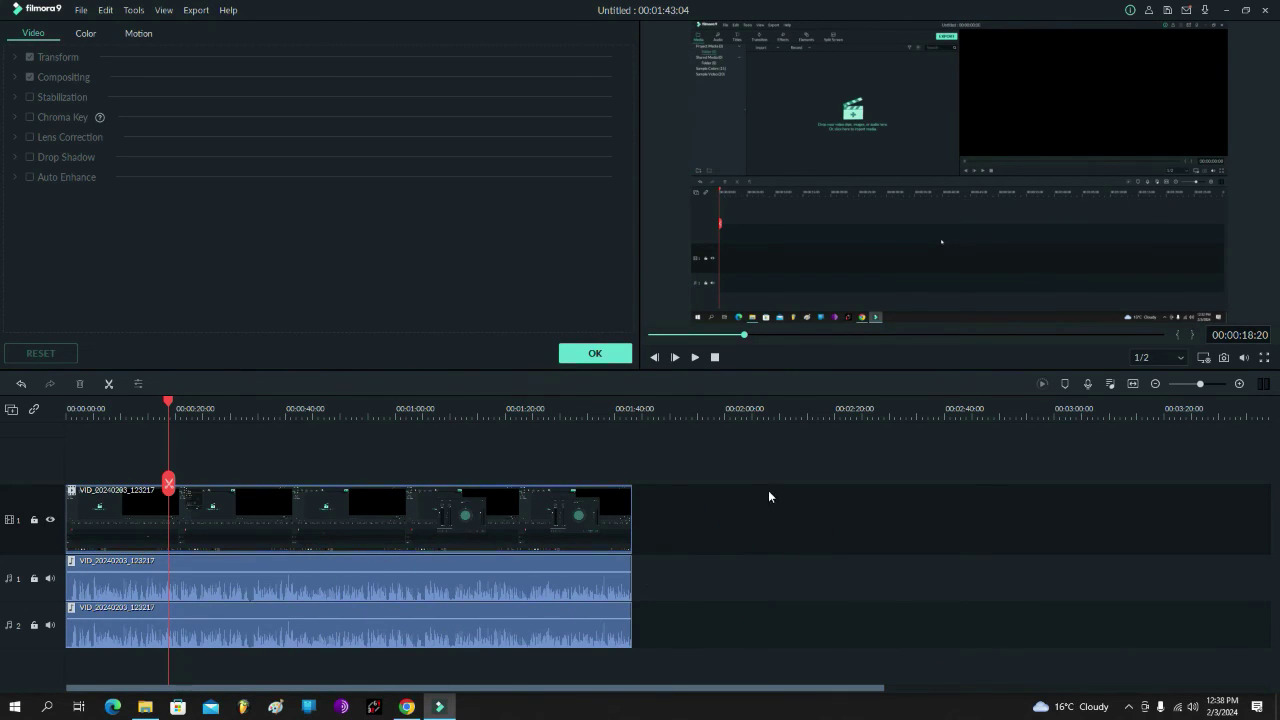
left_click(767, 490)
left_click(565, 352)
left_click(766, 568)
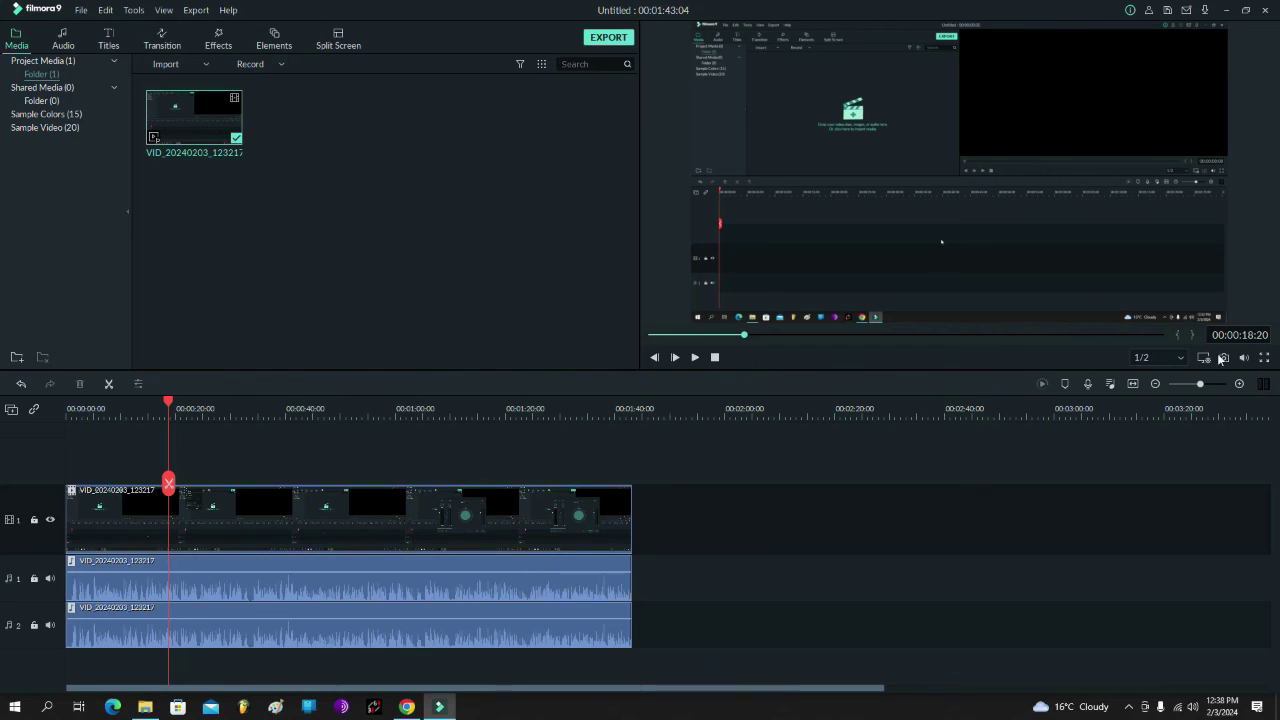
In the Audio Mixer, try Stereo panning, then switch to Surround and confirm
left_click(1110, 386)
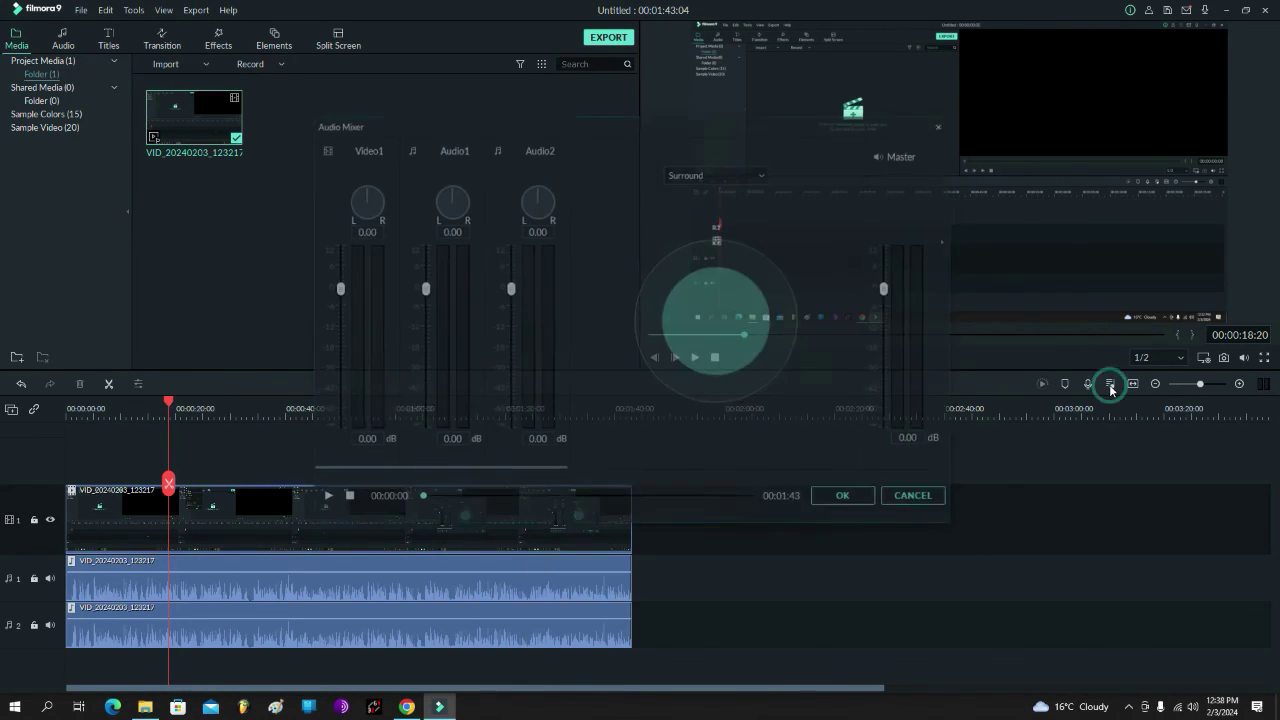
left_click(686, 174)
left_click(690, 189)
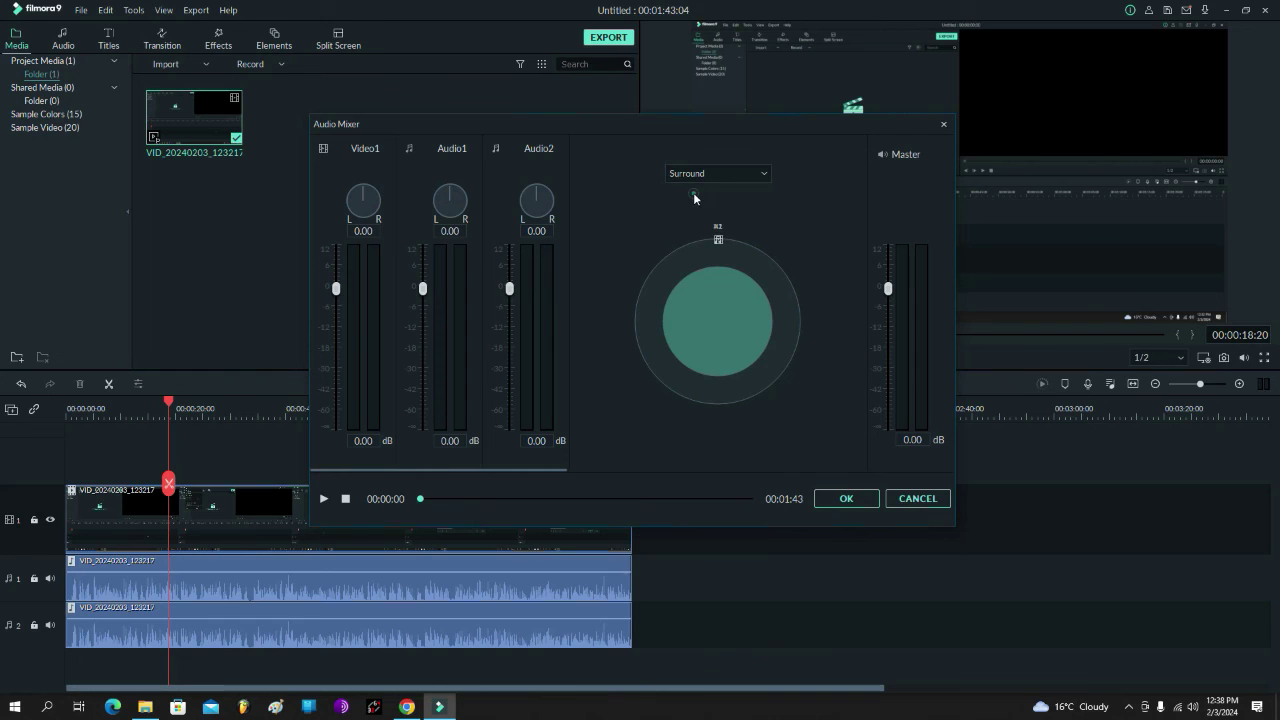
left_click(853, 499)
left_click(1110, 388)
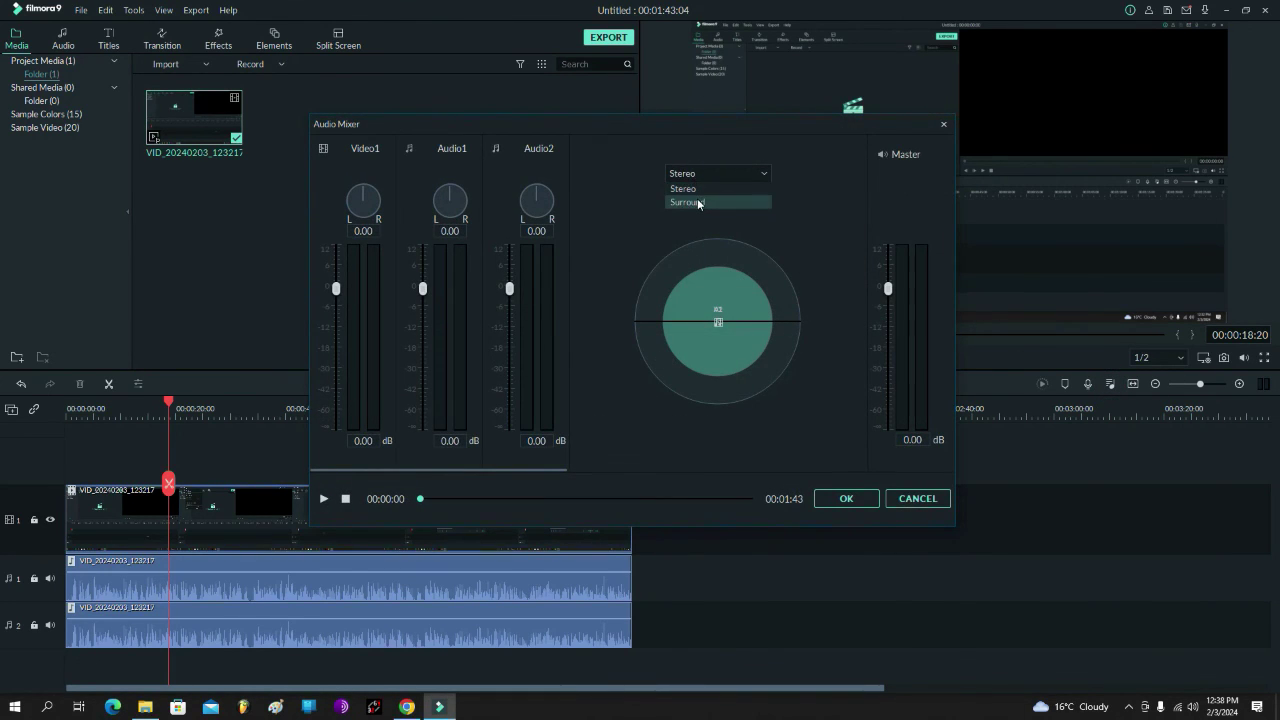
left_click(698, 202)
left_click(846, 498)
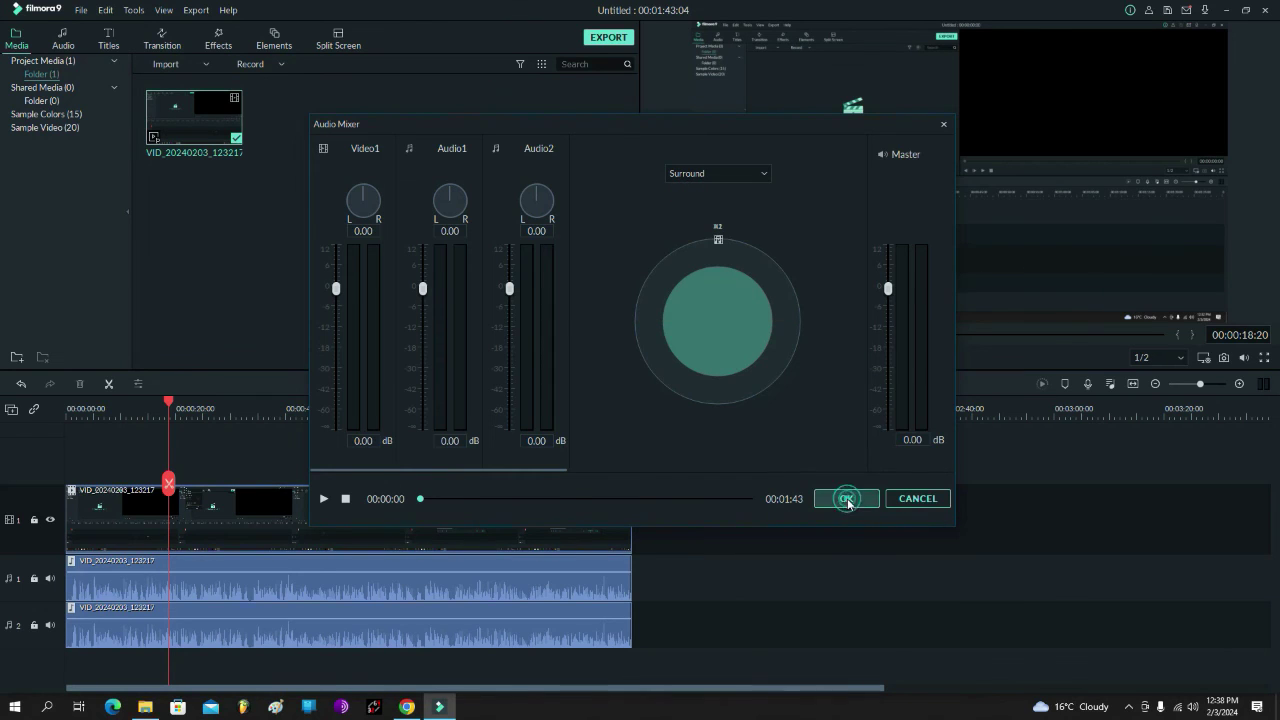